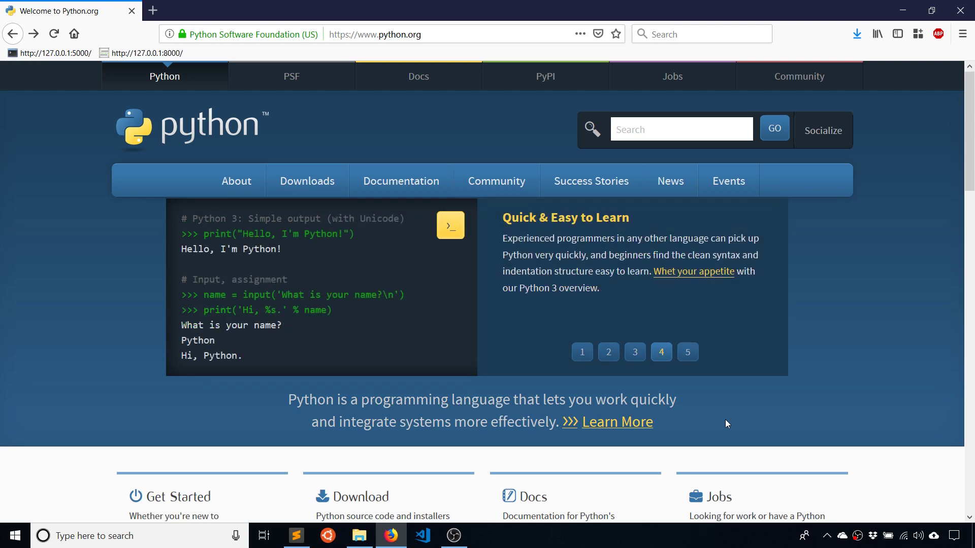
Step: Open python.org's Python Releases for Windows page from the Downloads menu and scroll to the 3.7.2 installers
mouse_move(324, 193)
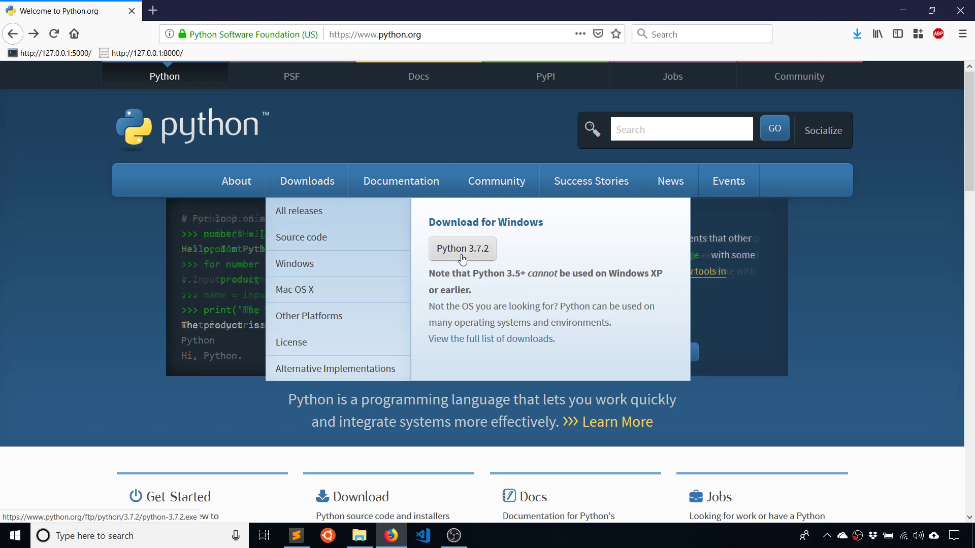
click(335, 264)
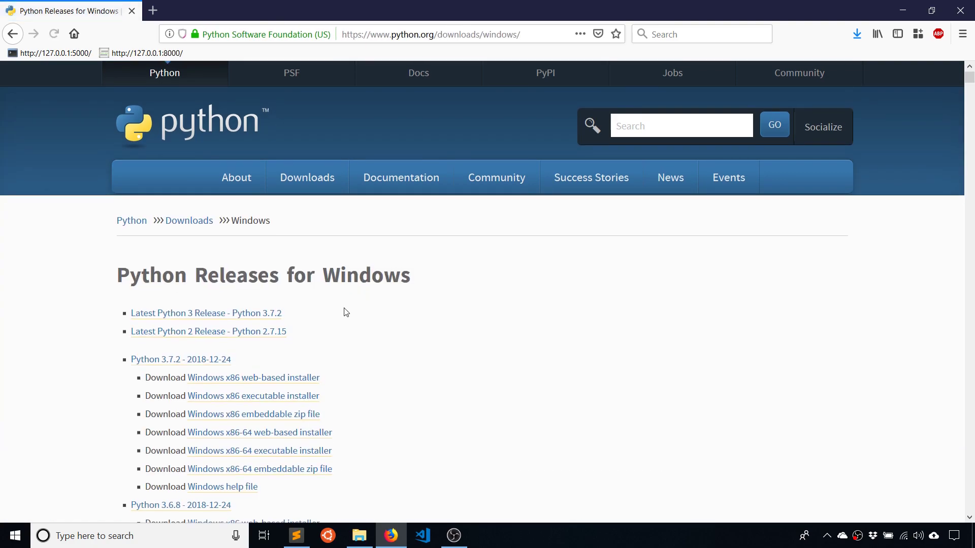
scroll(340, 305, down, 5)
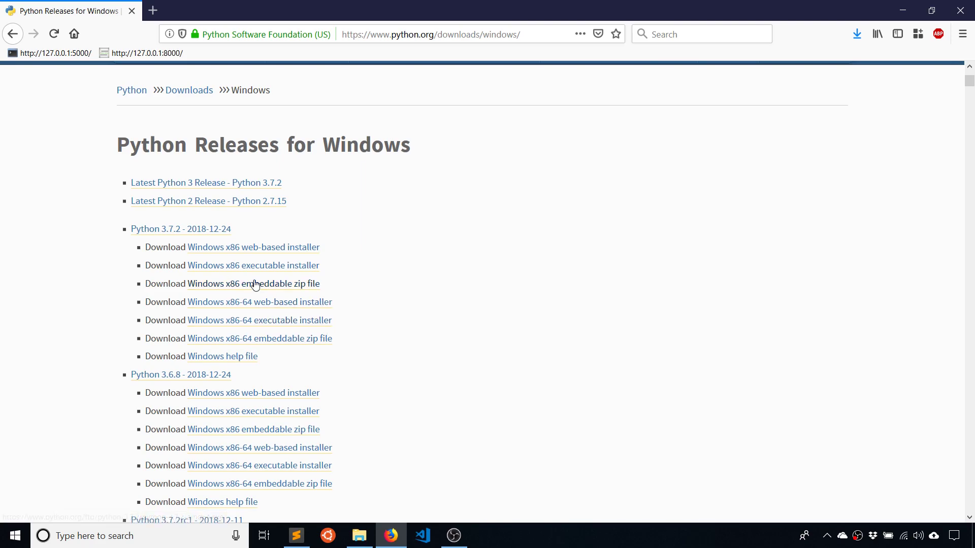
Step: Open the Downloads folder in File Explorer and launch the python-3.7.2 installer
click(359, 536)
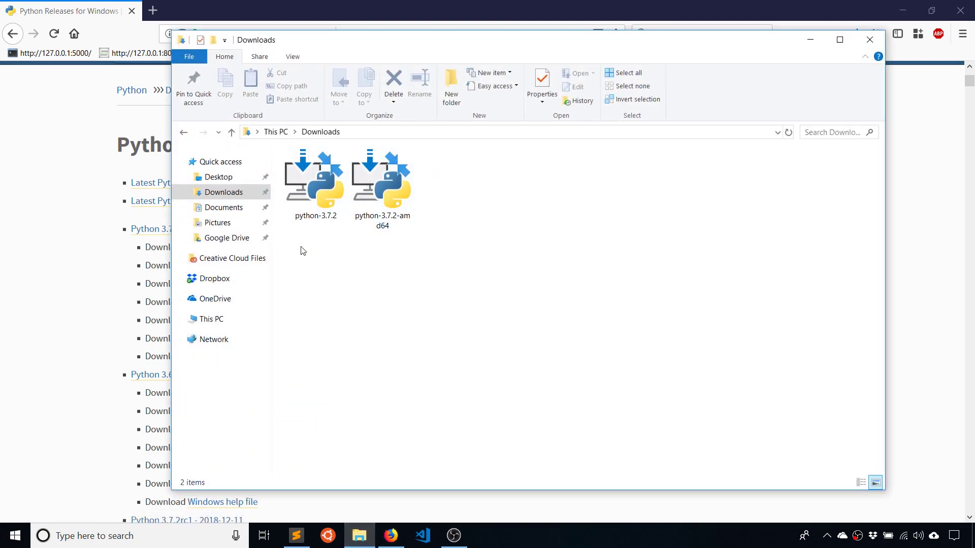
click(323, 177)
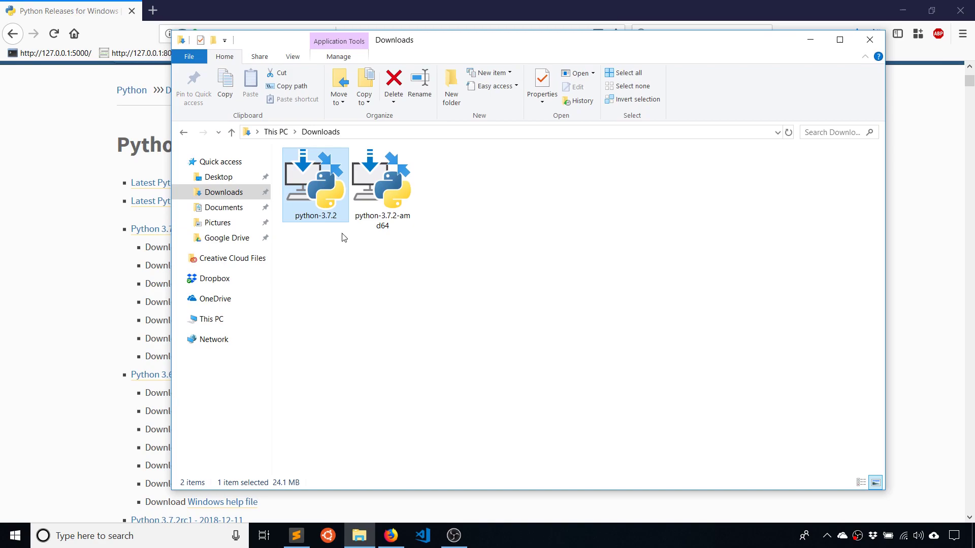
click(380, 190)
click(310, 193)
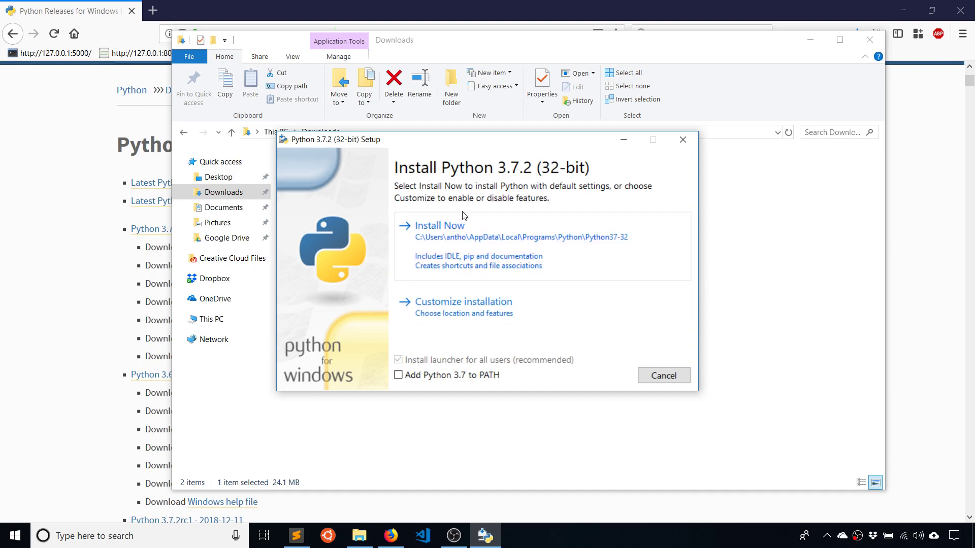
Step: Enable 'Add Python 3.7 to PATH' and install Python 3.7.2 with Install Now
click(398, 376)
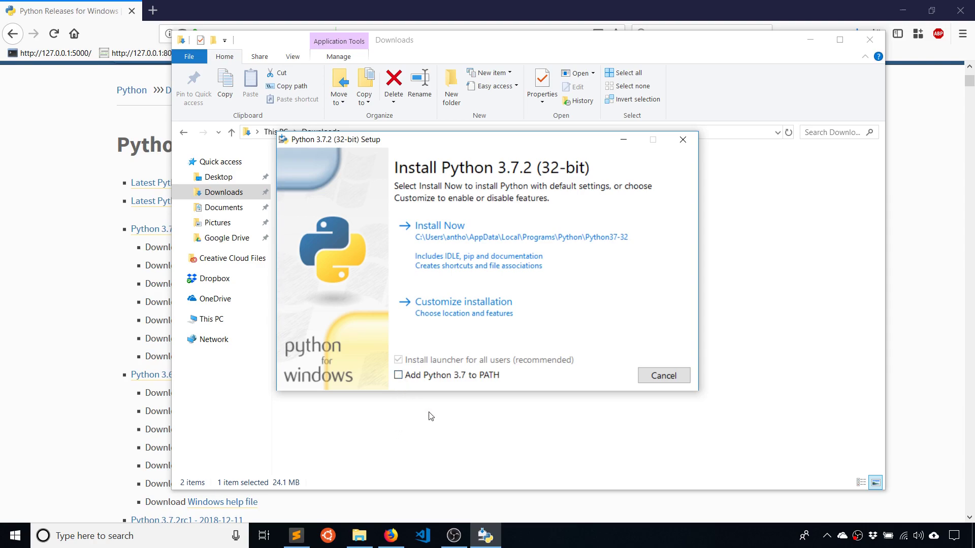
click(498, 245)
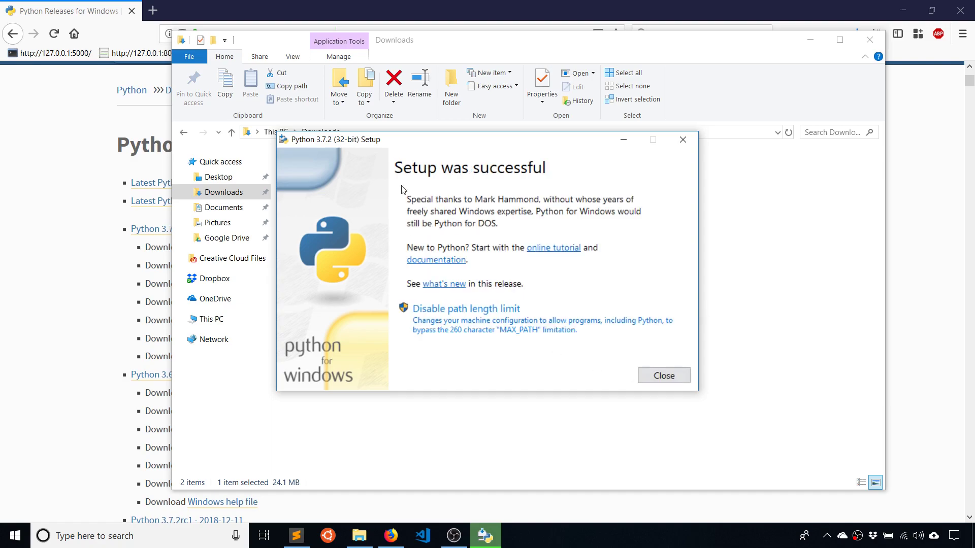
Step: Close the installer and Downloads window, then launch IDLE (Python 3.7 32-bit) from Start
click(661, 376)
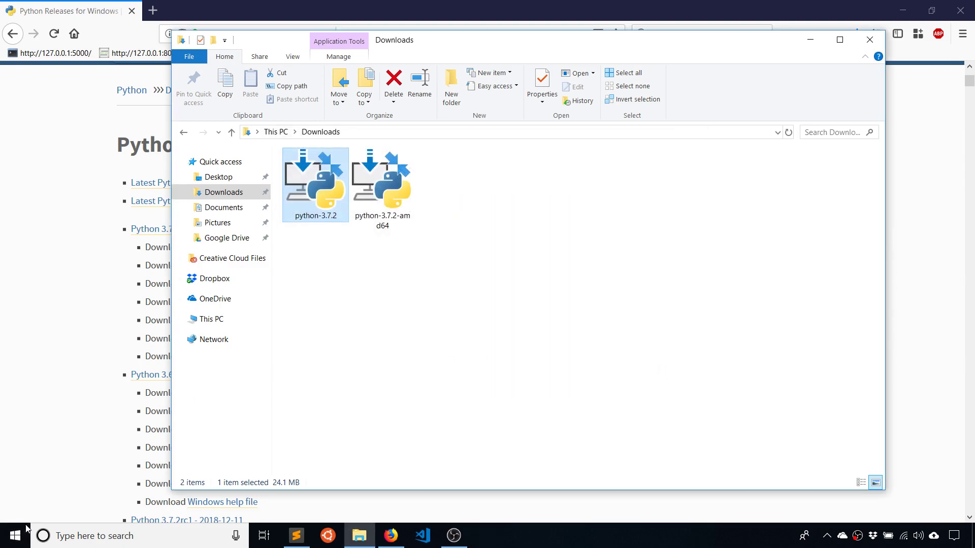
click(870, 39)
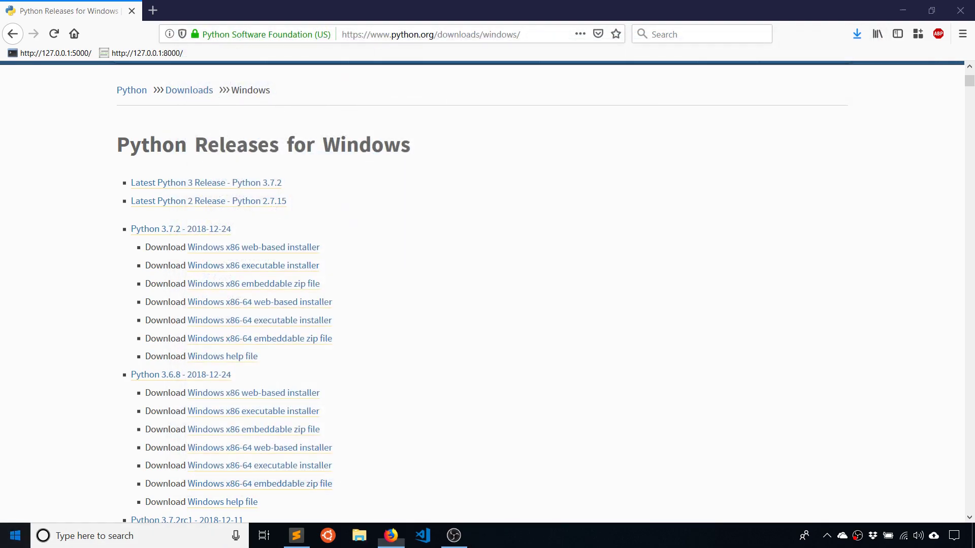
key(super)
scroll(124, 437, down, 15)
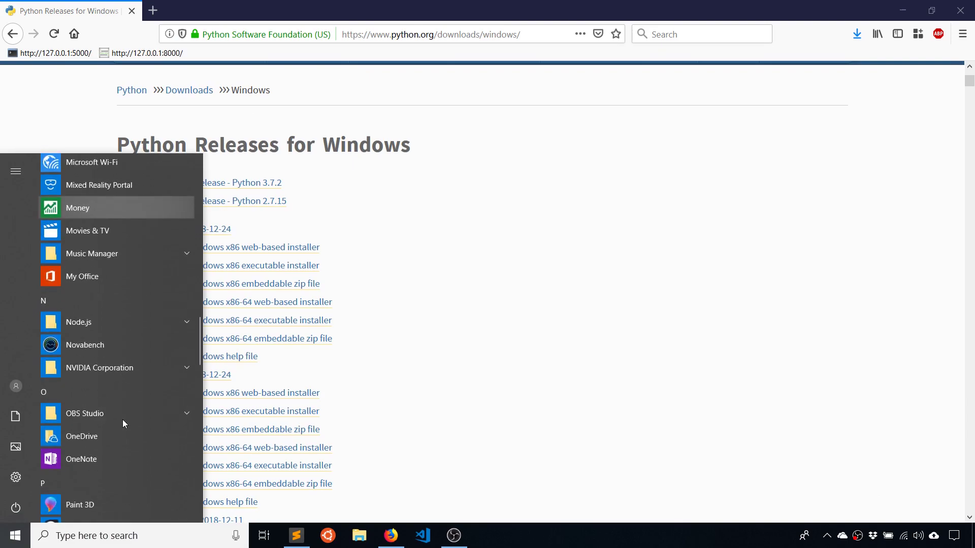
scroll(123, 419, down, 10)
scroll(109, 395, up, 2)
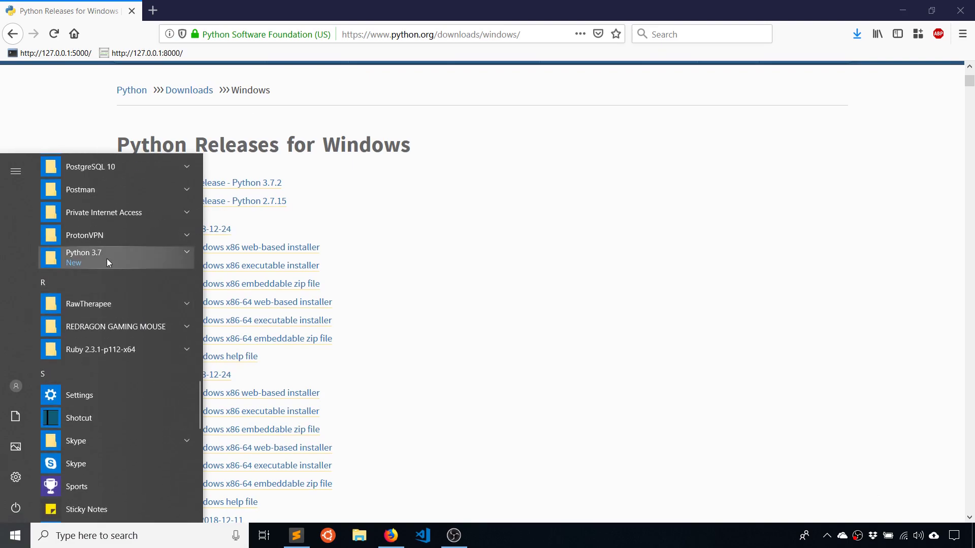
click(106, 258)
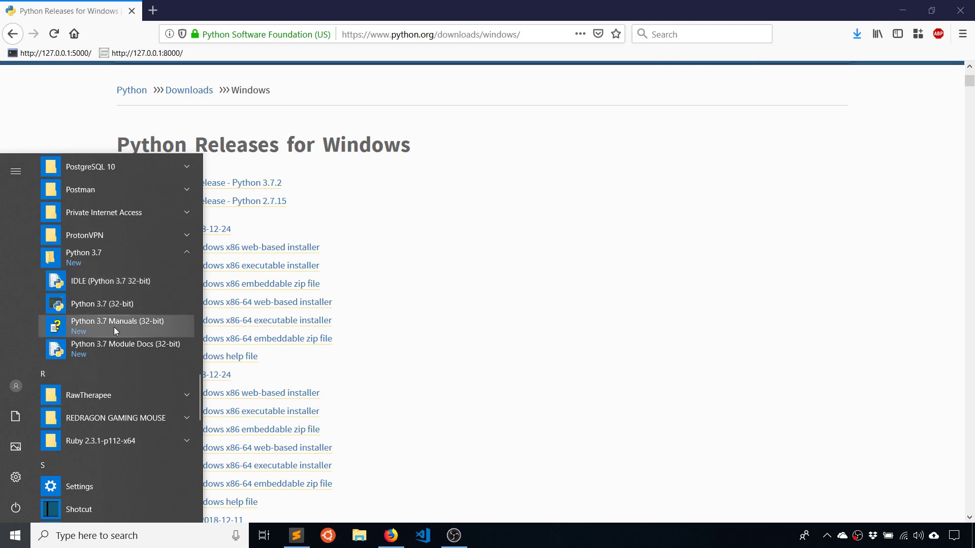
click(124, 277)
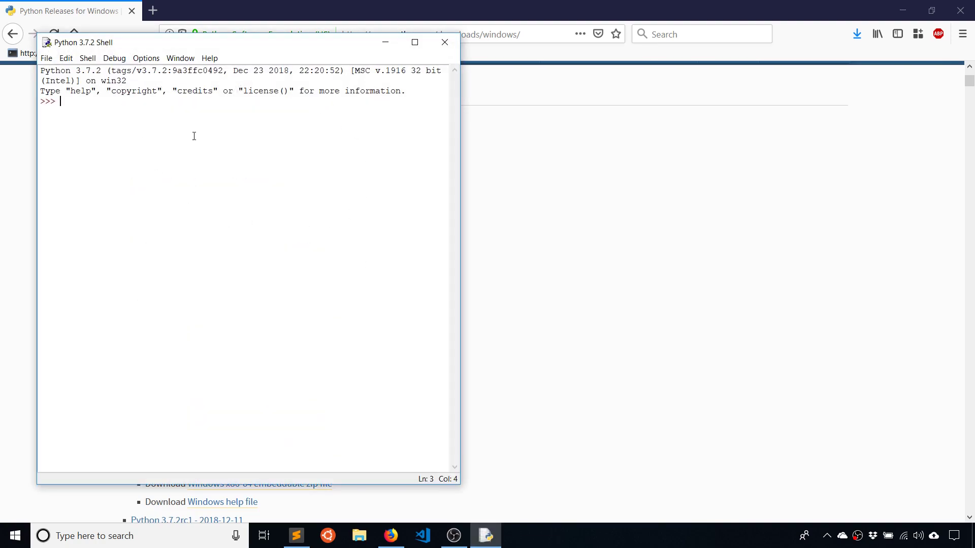
Step: Create a new Untitled editor from IDLE's File menu, then close it and the Python 3.7.2 Shell
click(45, 58)
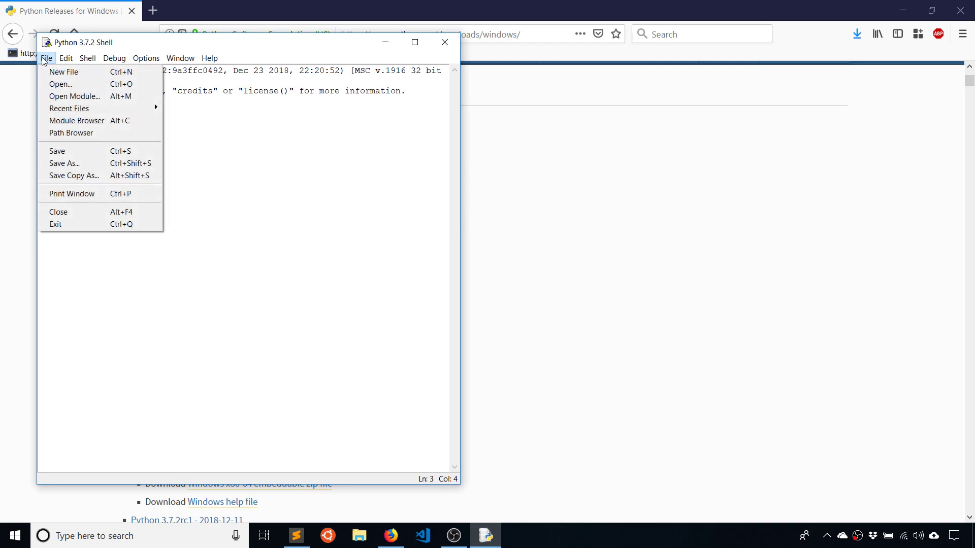
click(53, 71)
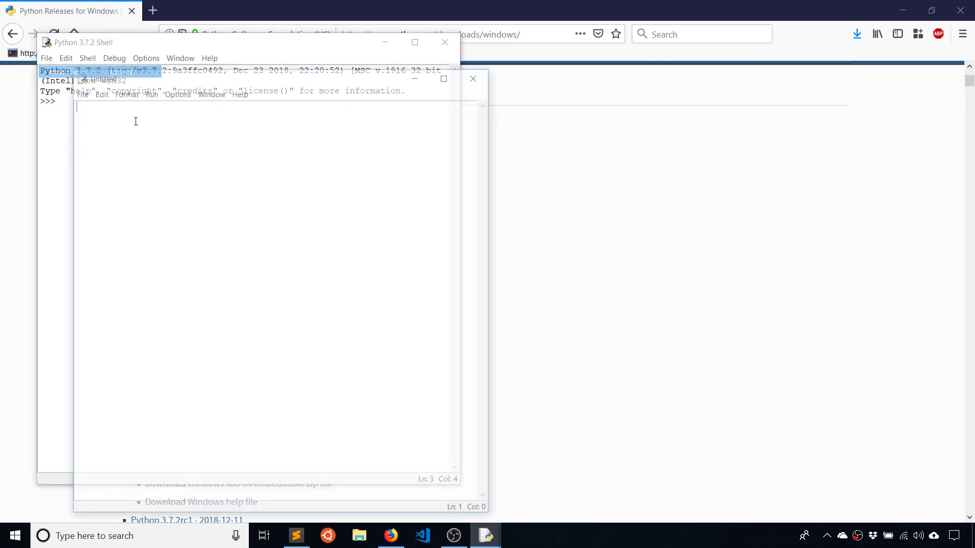
click(479, 74)
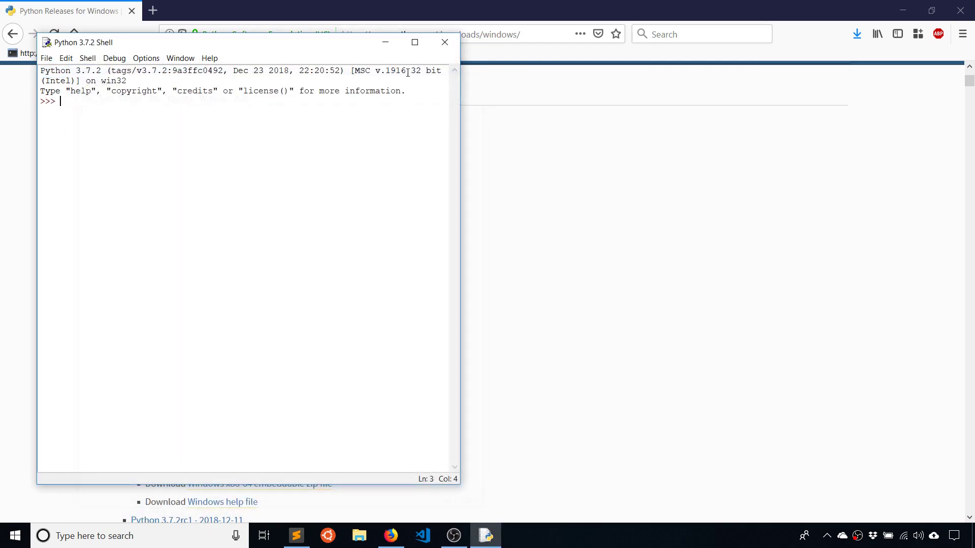
click(445, 42)
click(16, 536)
Step: Launch the Python 3.7 (32-bit) console from the Start menu's Python 3.7 group
scroll(99, 422, down, 15)
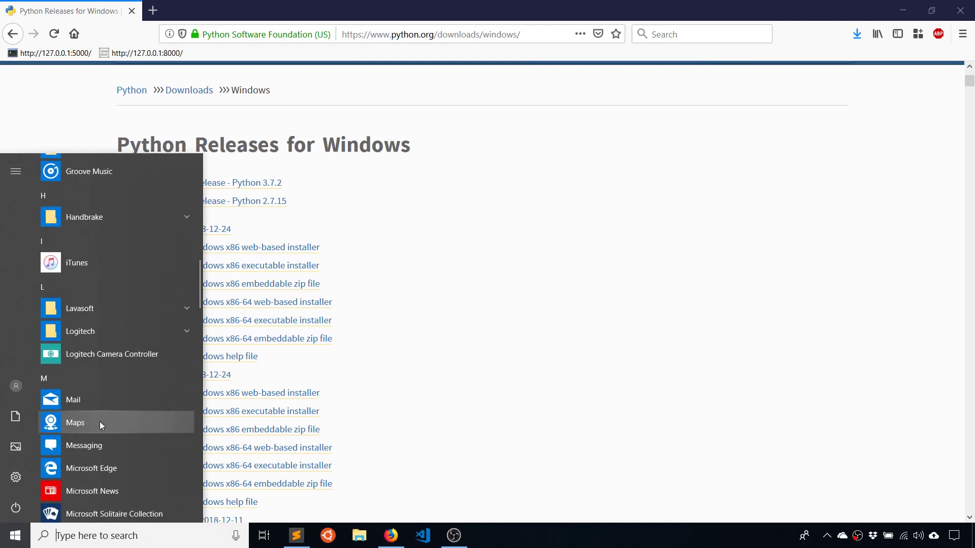
scroll(100, 399, down, 4)
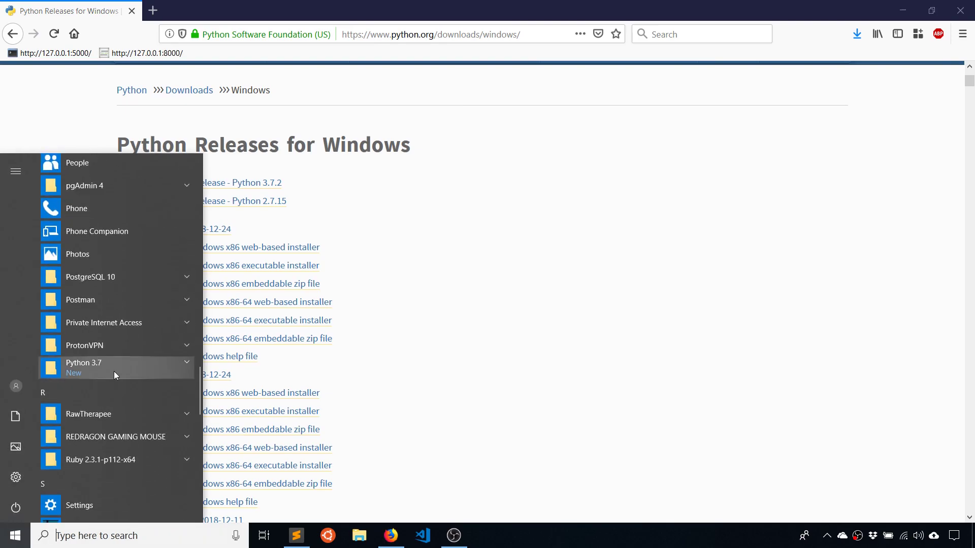
click(113, 370)
click(115, 413)
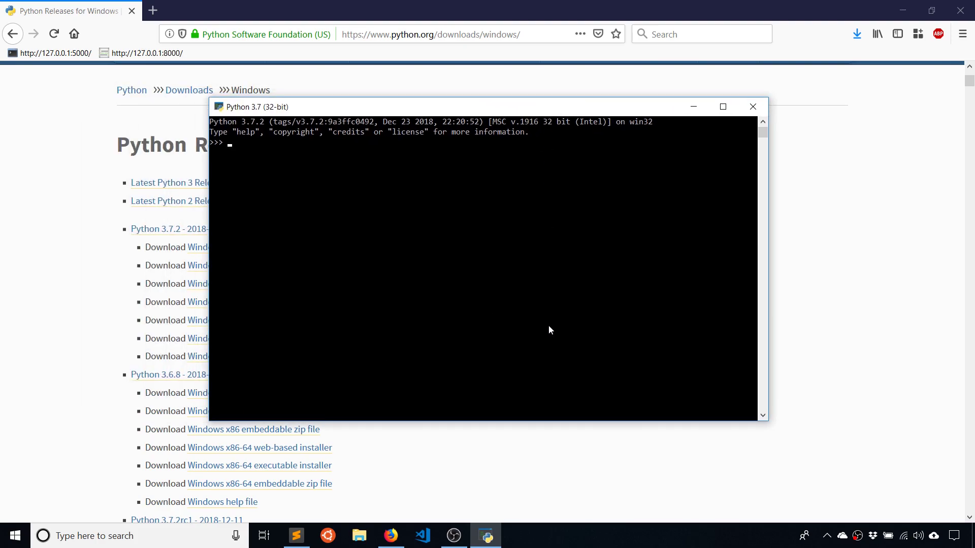
Step: Open Command Prompt by searching for cmd
click(176, 544)
text(cmd)
key(Return)
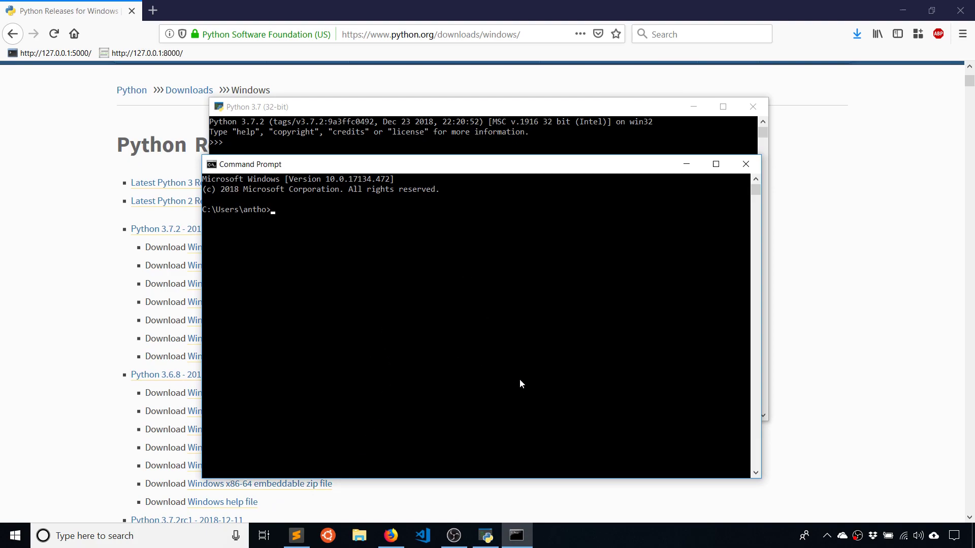
Step: Run python in Command Prompt and see that it is not recognized as a command
text(python)
key(Return)
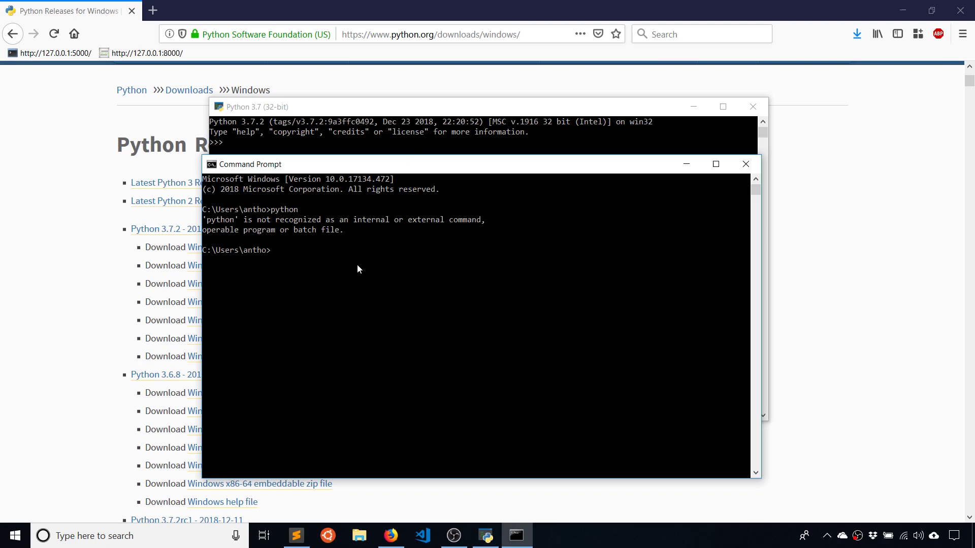
click(154, 542)
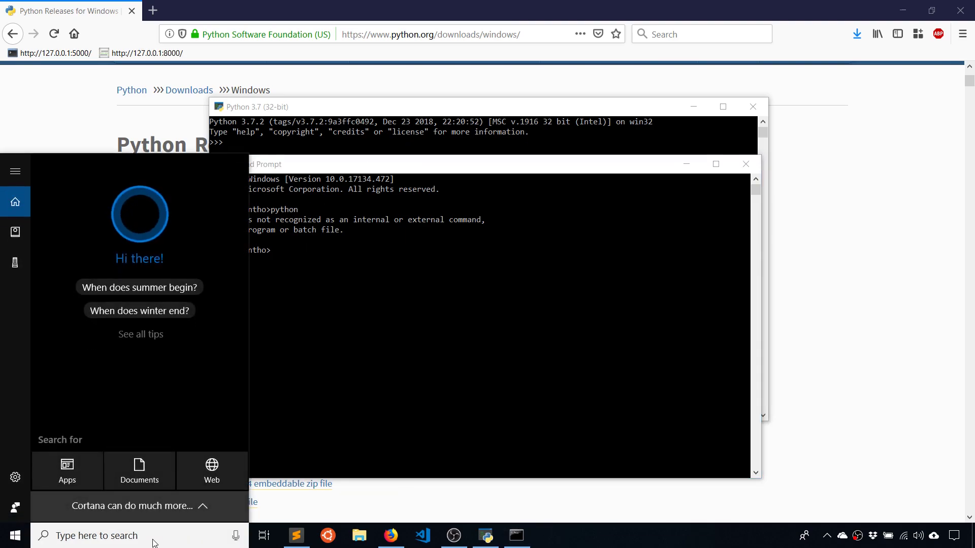
Step: Search 'path' to reach System Properties, open Environment Variables, then return to Command Prompt
text(path)
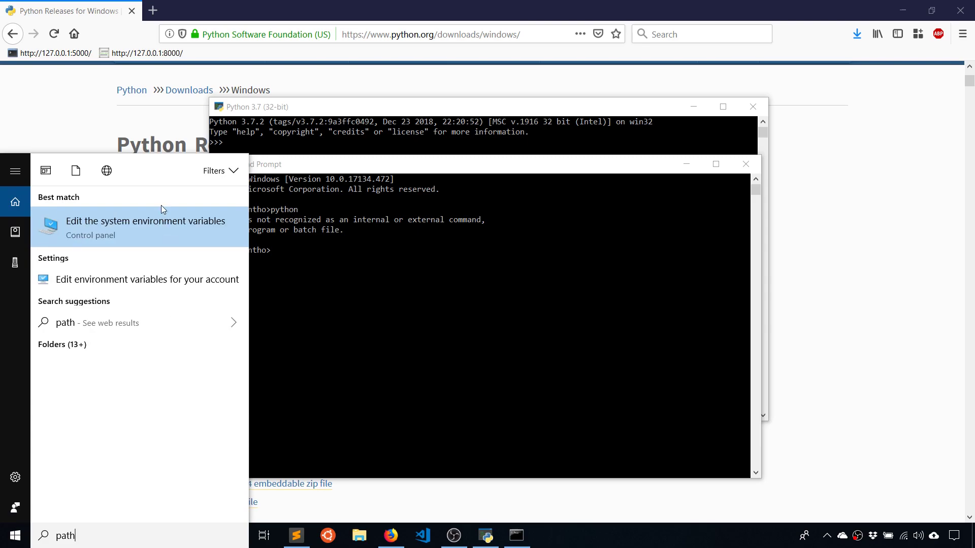
click(105, 218)
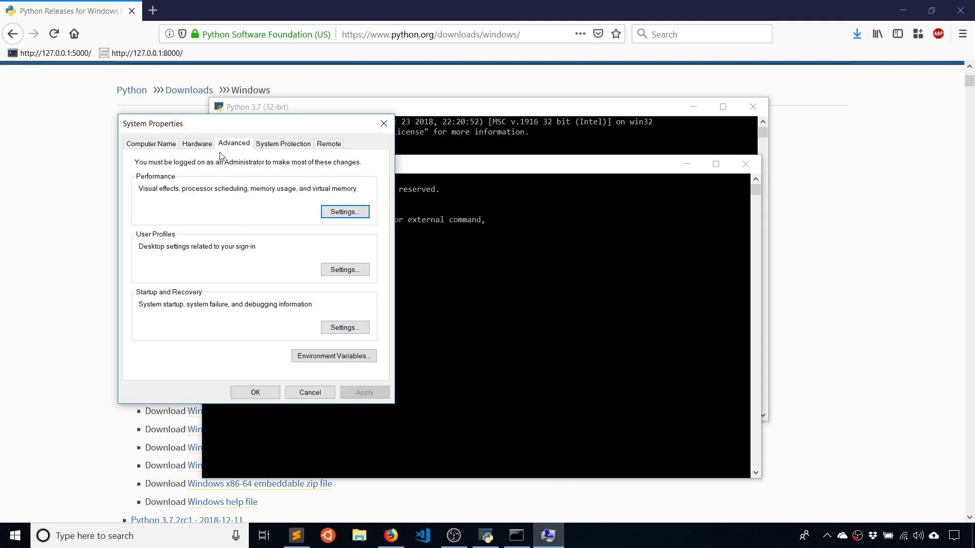
click(341, 357)
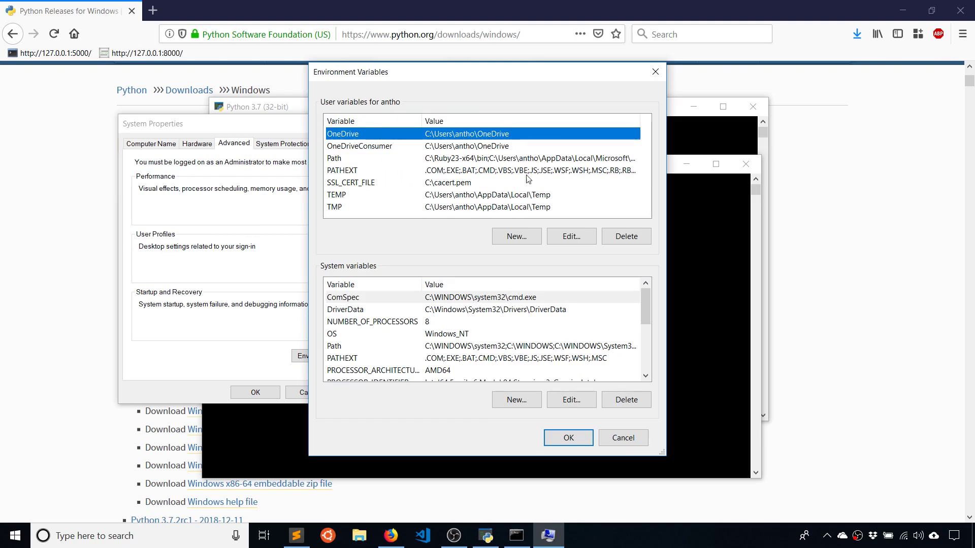
click(711, 366)
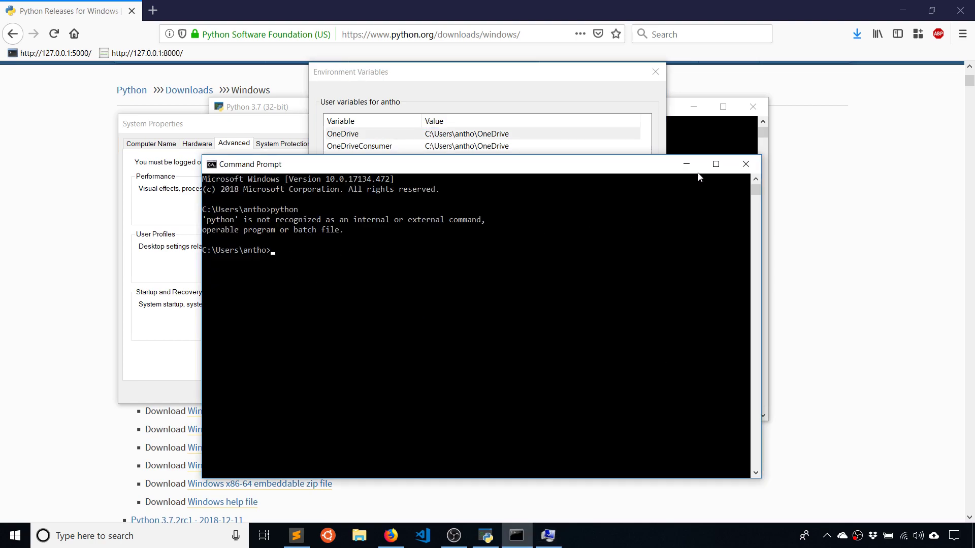
Step: Bring the Python 3.7 console forward and import the os and sys modules
click(700, 136)
drag(366, 110, 413, 121)
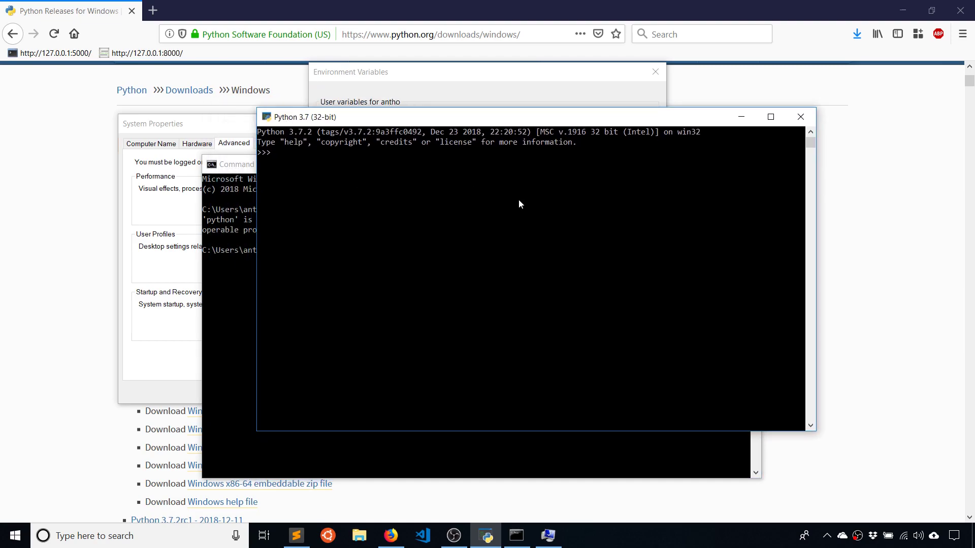
text(import os)
key(Return)
text(import sys)
key(Return)
Step: Print os.path.dirname(sys.executable) and copy the printed Python37-32 install path
text(os.path)
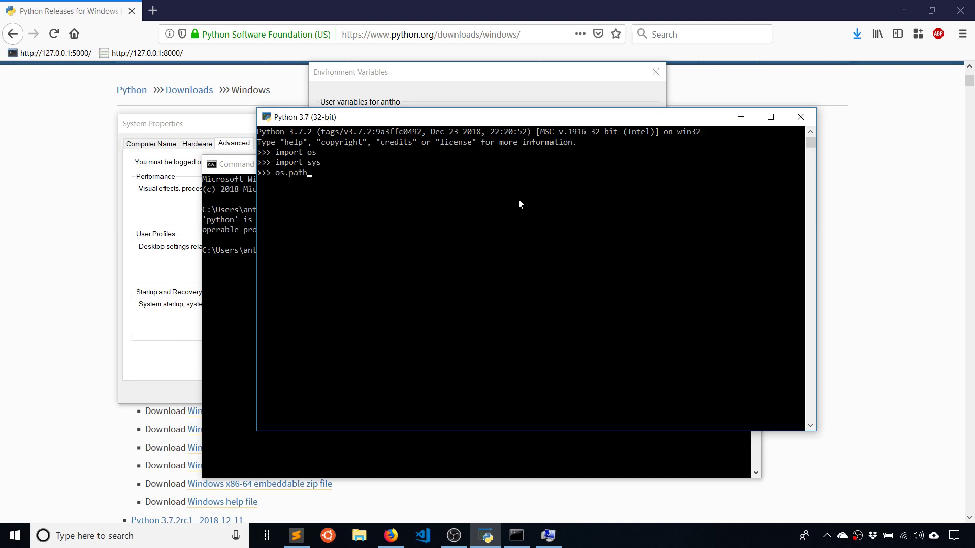
text(.dirname(sys.executable))
key(Return)
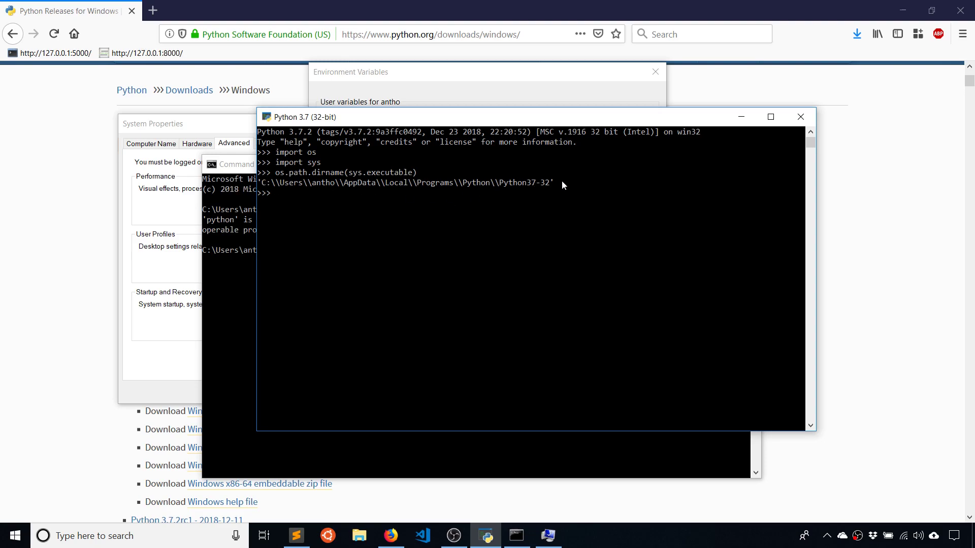
drag(561, 182, 281, 187)
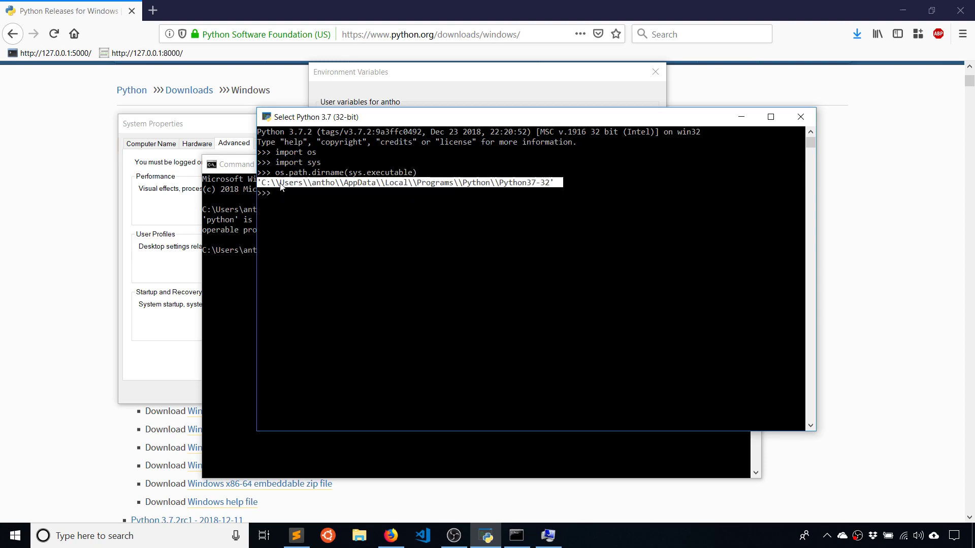
right_click(314, 183)
Step: Paste the copied path into Sublime Text and delete its surrounding quotes
click(296, 537)
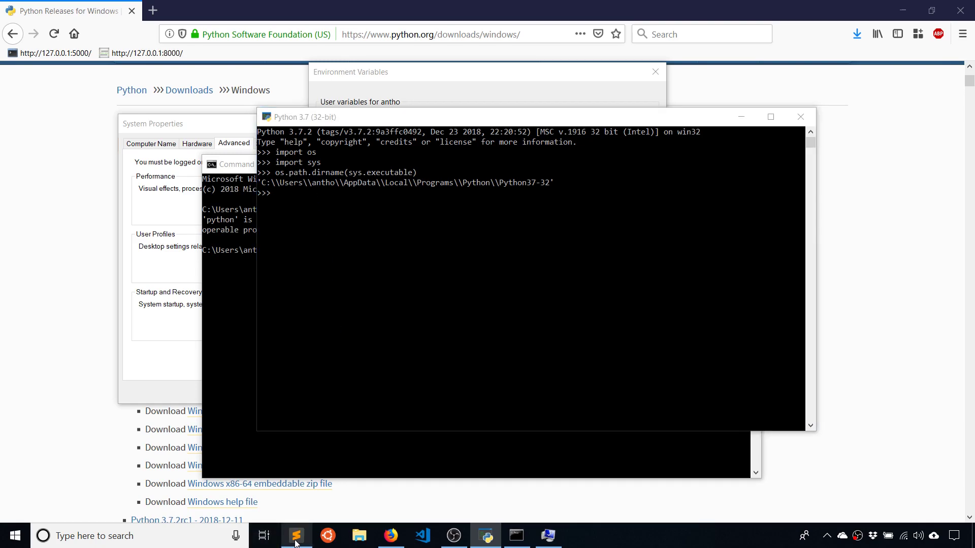
text('C:\\Users\\antho\\AppData\\Local\\Programs\\Python\\Python37-32')
click(59, 62)
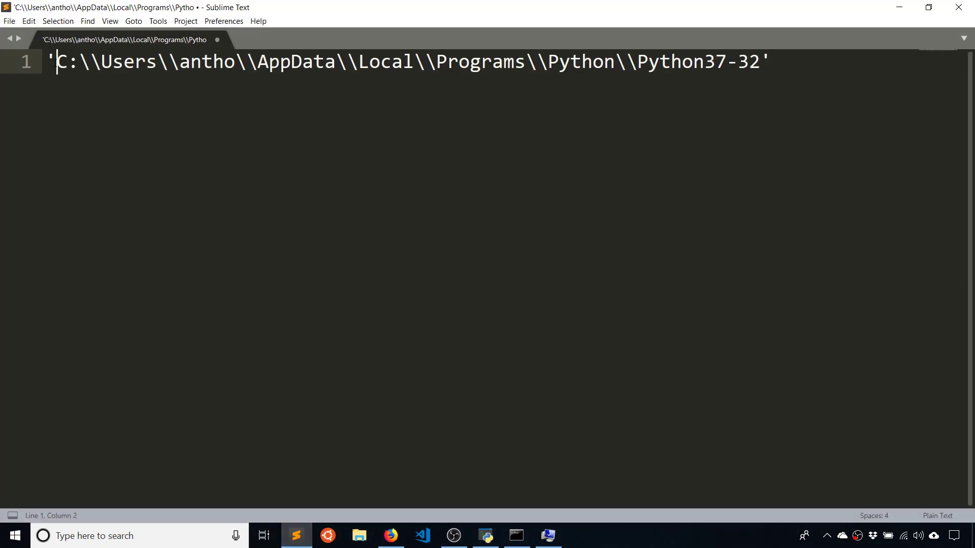
key(BackSpace)
key(End)
key(BackSpace)
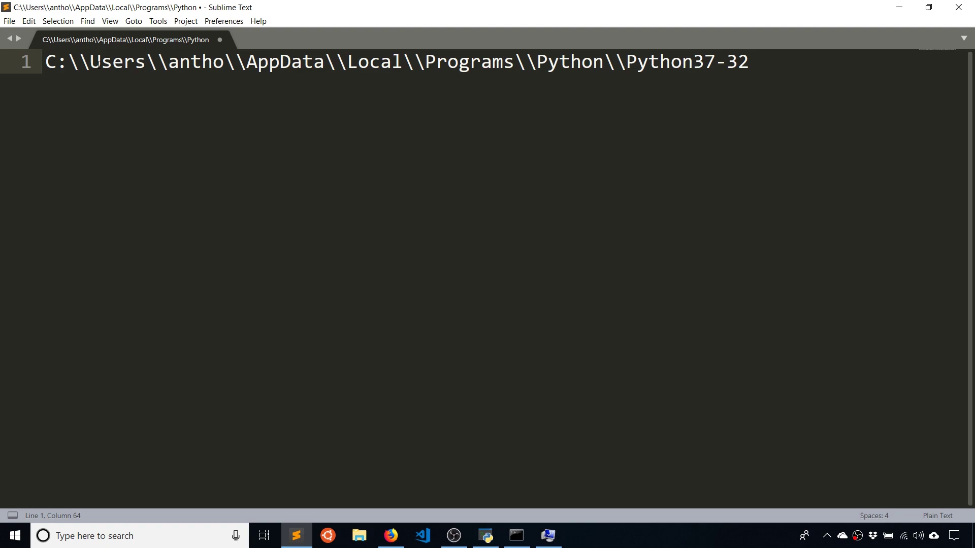
Step: Reduce every doubled backslash in the path to a single one and add a trailing \
click(76, 62)
key(BackSpace)
click(158, 62)
key(BackSpace)
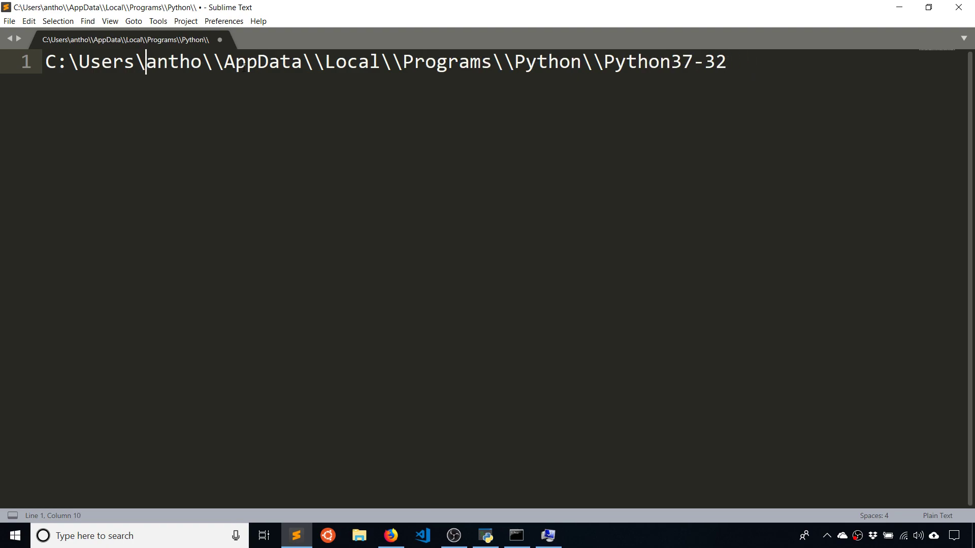
click(225, 62)
key(BackSpace)
click(315, 62)
key(BackSpace)
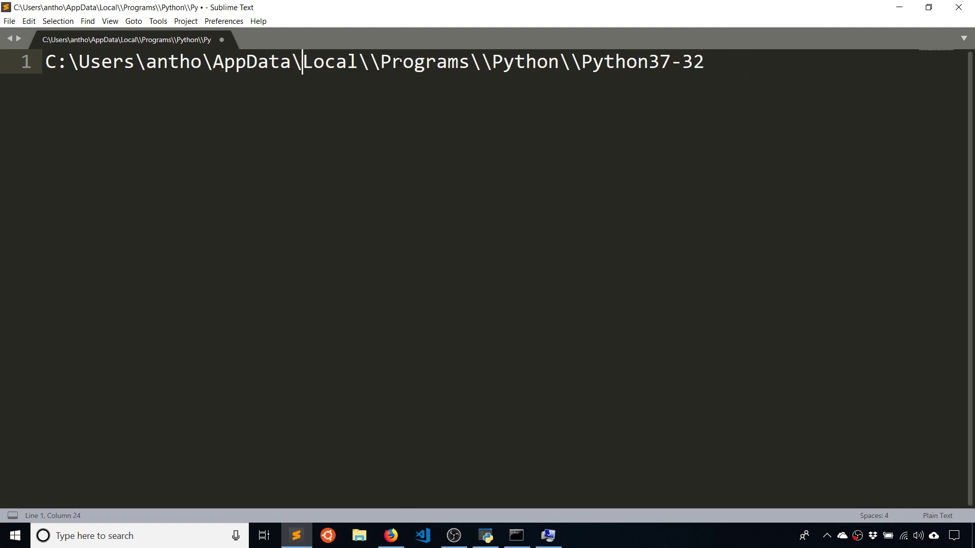
click(378, 61)
key(BackSpace)
click(470, 62)
key(Delete)
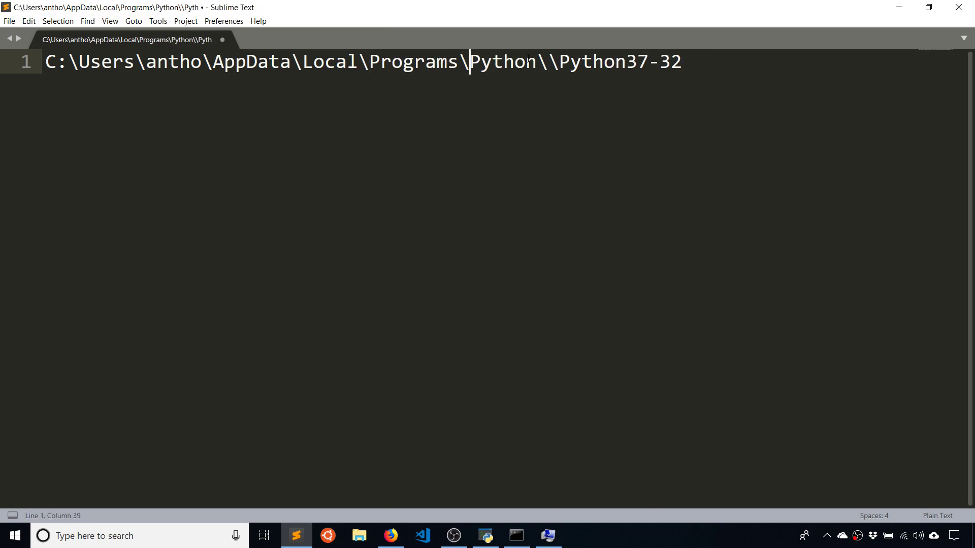
click(560, 62)
key(BackSpace)
click(681, 62)
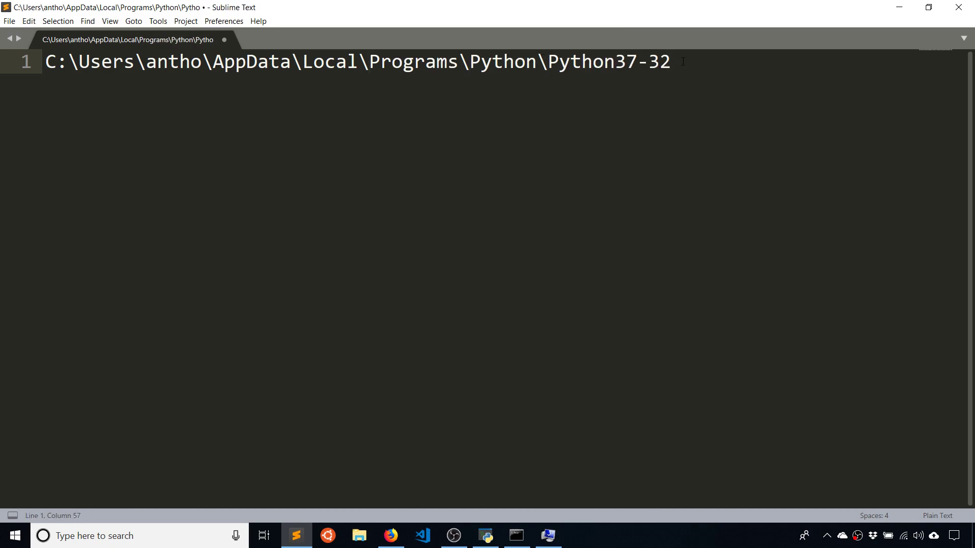
text(\)
Step: Duplicate the cleaned path onto a second line and append Scripts\ to it
drag(683, 62, 44, 62)
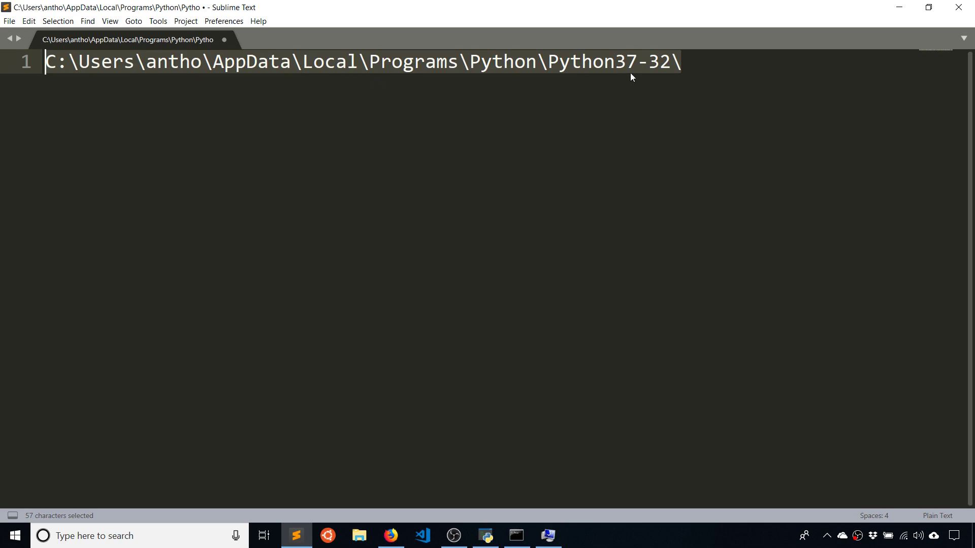
key(ctrl+c)
click(699, 62)
key(Return)
key(ctrl+v)
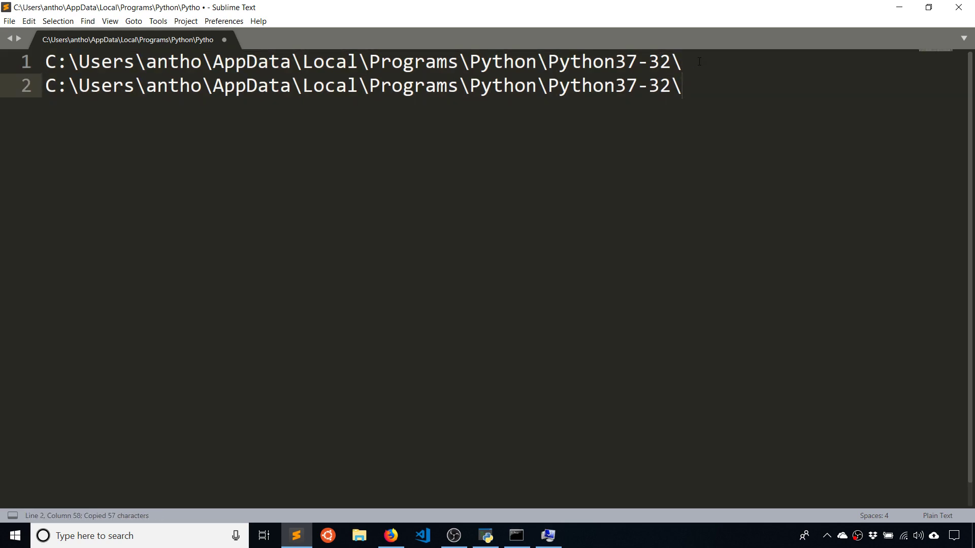
text(Scripts)
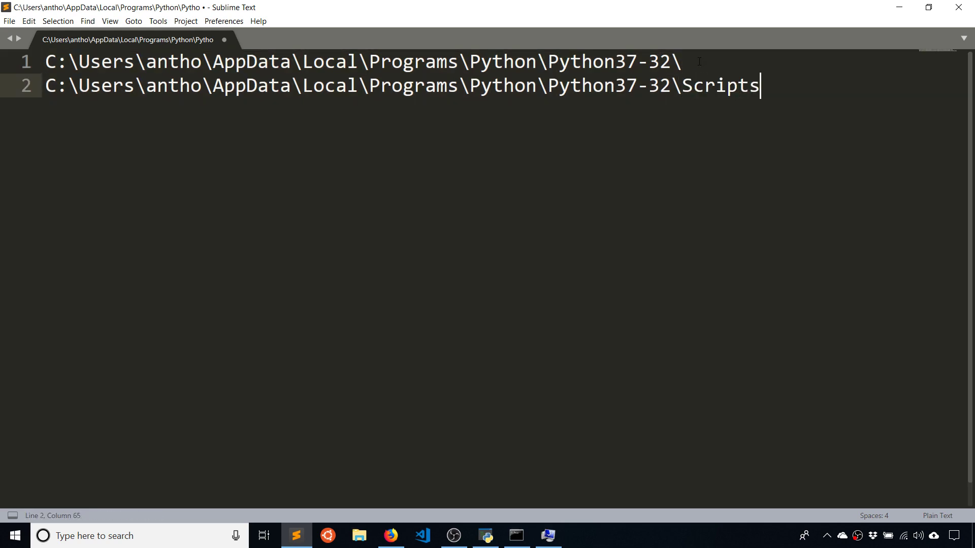
text(\)
Step: Add the copied Python37-32 folder path as a new entry in the user Path variable
drag(682, 62, 41, 51)
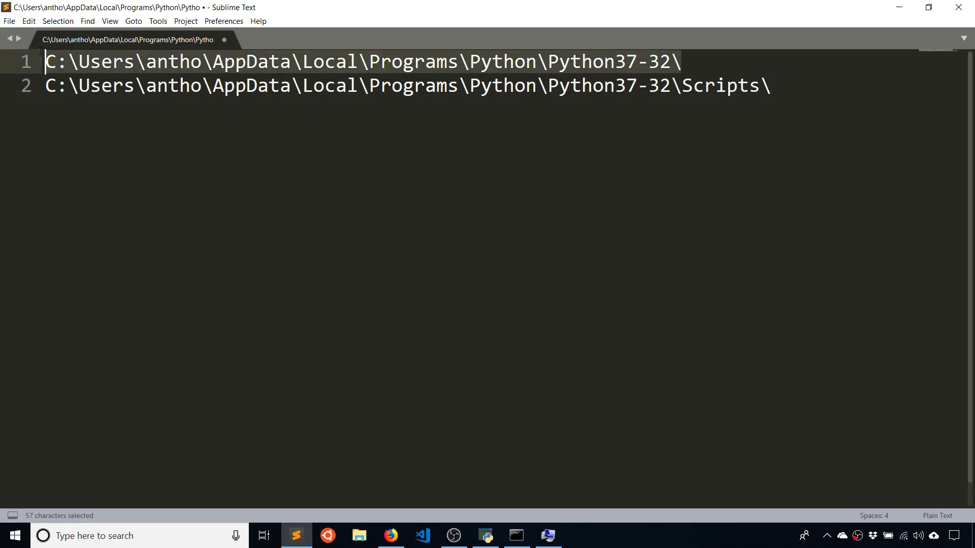
click(548, 536)
click(595, 237)
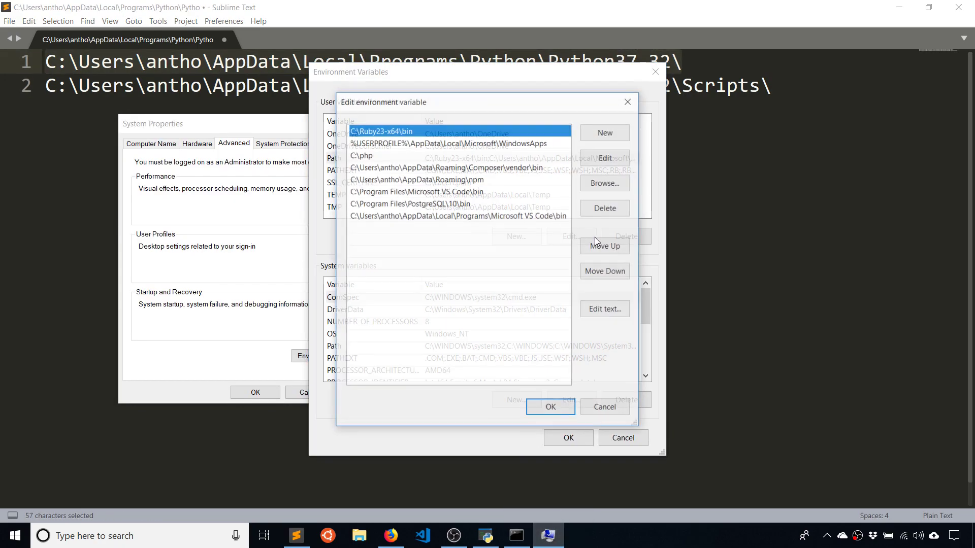
click(597, 133)
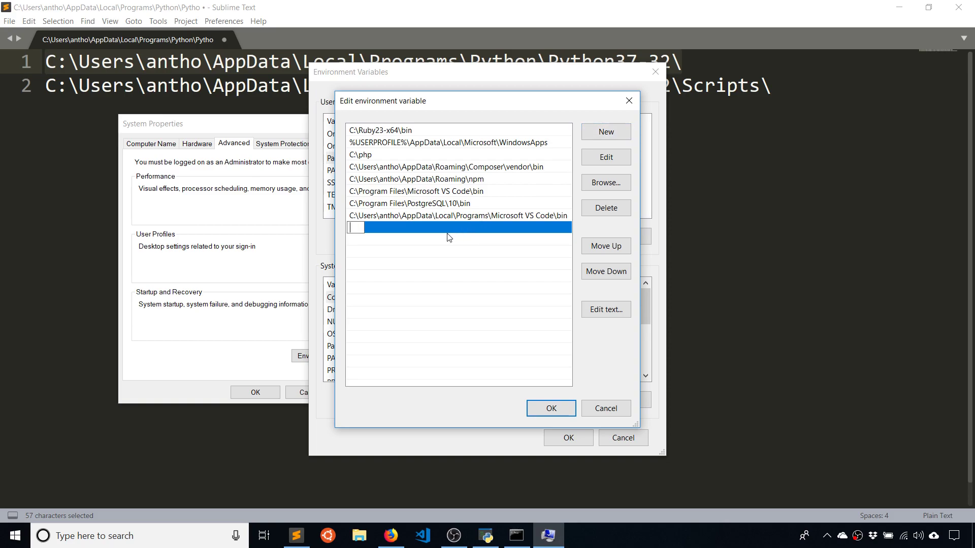
key(ctrl+v)
click(483, 270)
Step: Add the Python37-32\Scripts folder as another Path entry and save the edits
key(alt+Tab)
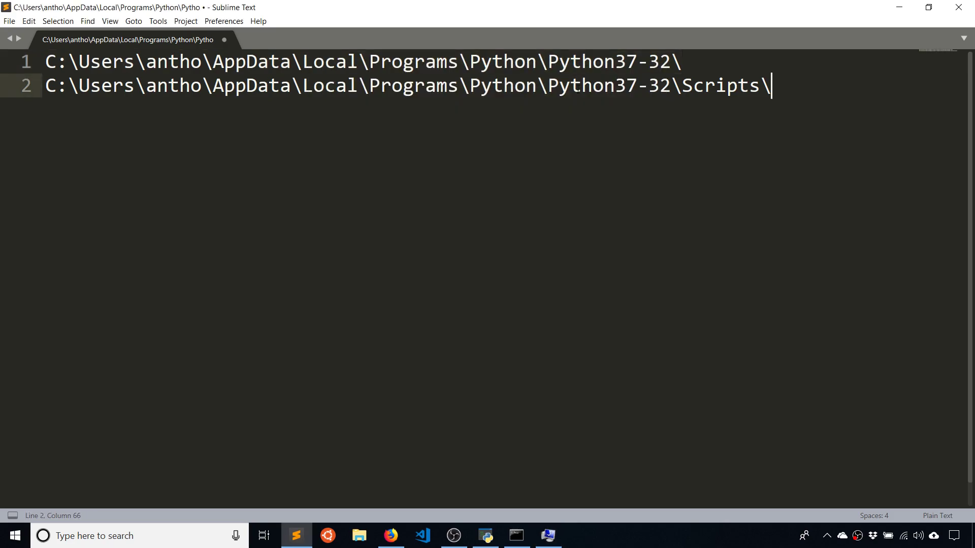
key(shift+Home)
key(ctrl+c)
click(548, 536)
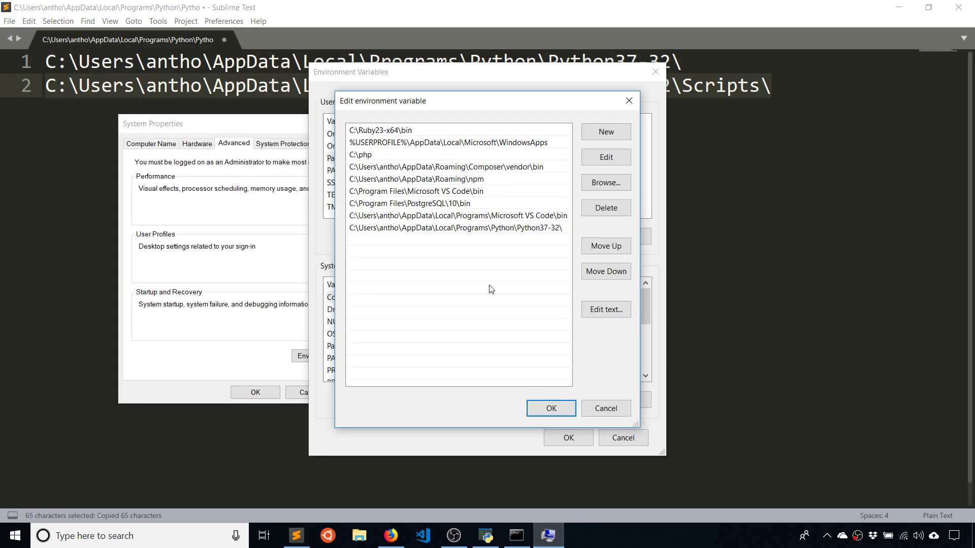
click(607, 134)
key(ctrl+v)
click(473, 290)
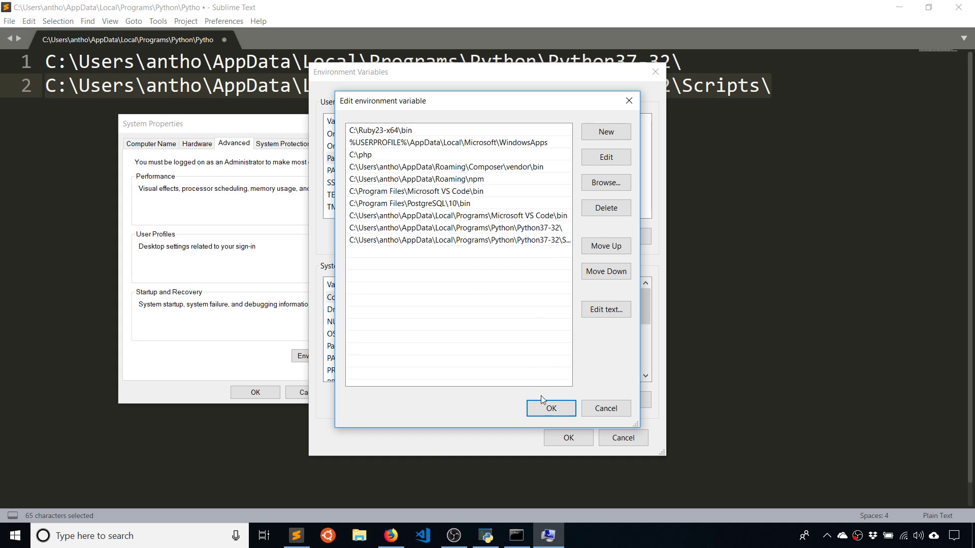
click(550, 409)
click(560, 438)
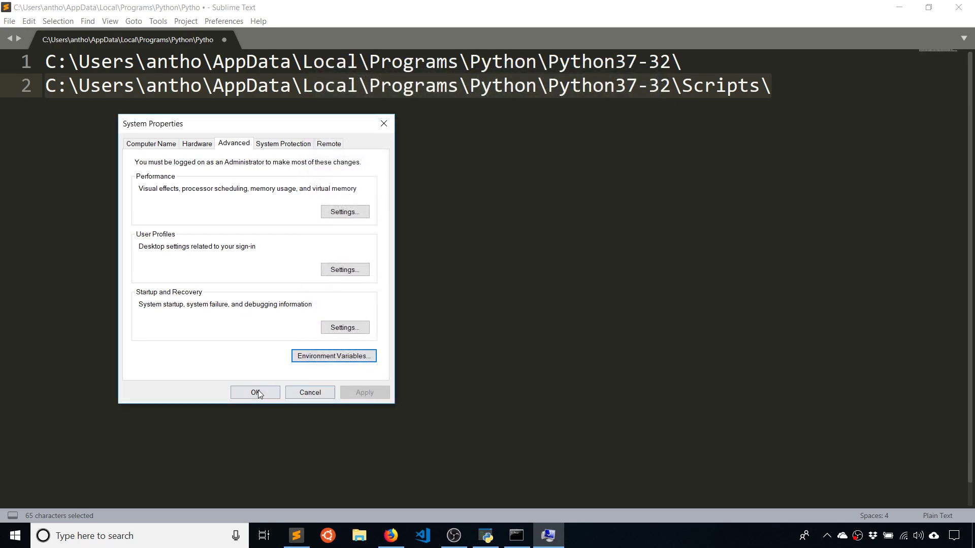
Step: Close System Properties keeping the changes, and exit the old console with exit()
click(257, 391)
click(524, 529)
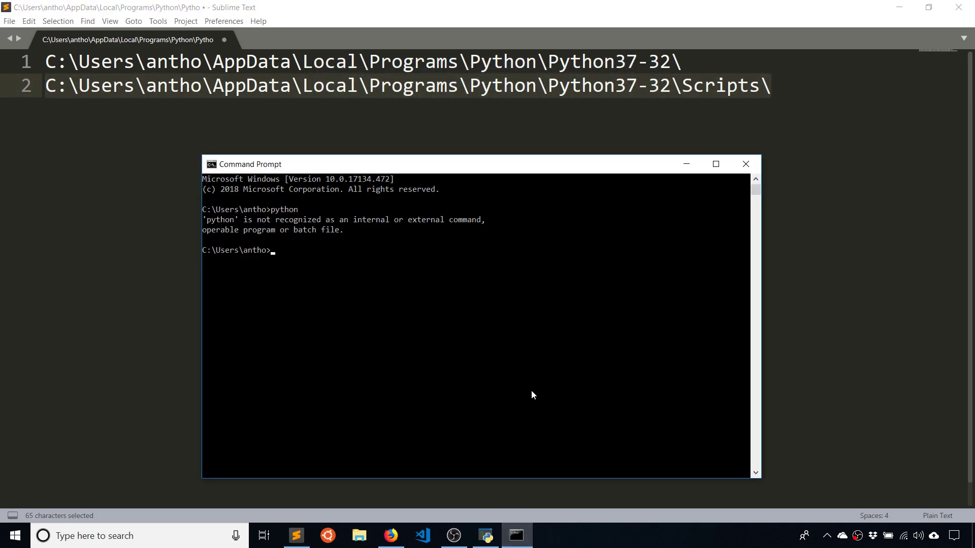
text(exit())
key(Return)
Step: Launch a new Command Prompt, confirm python starts Python 3.7.2, then quit with exit()
click(181, 543)
text(cmd)
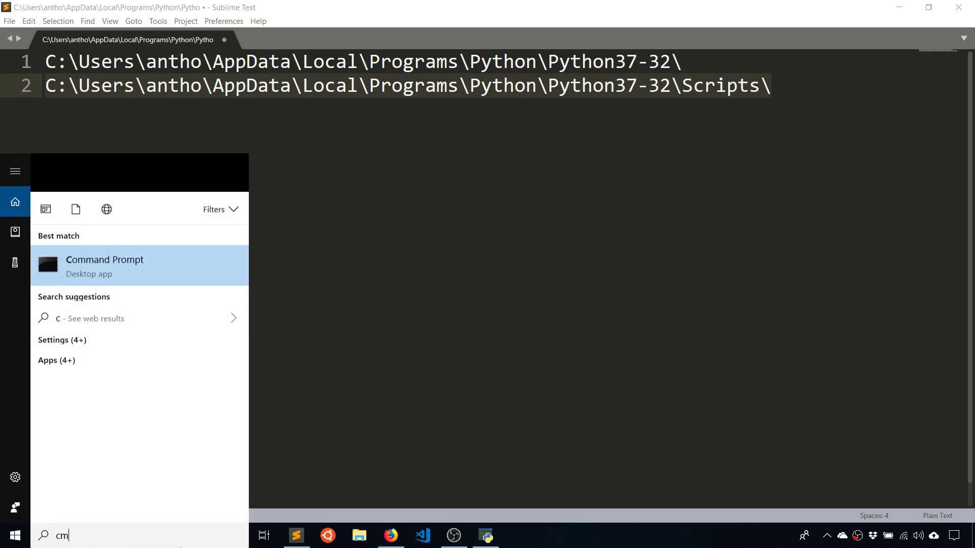
key(Return)
text(python)
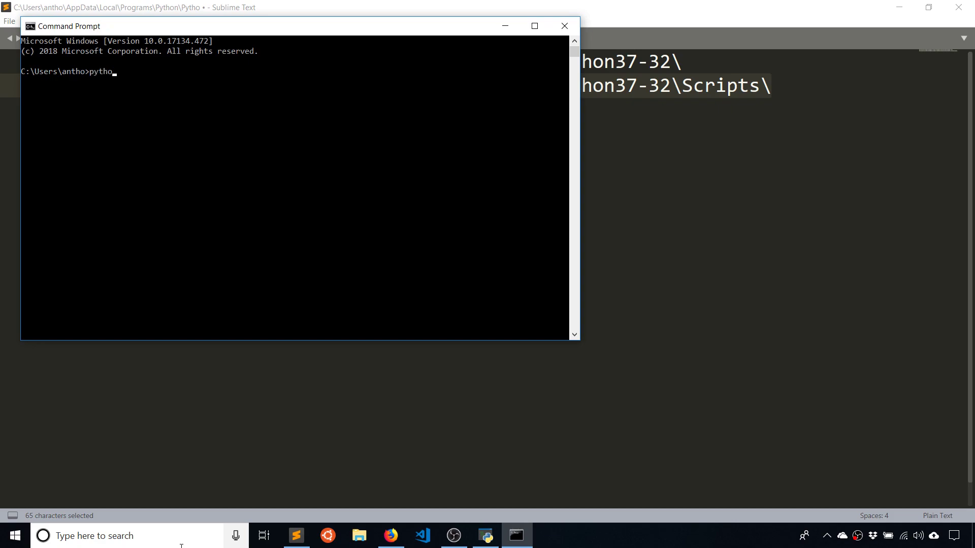
key(Return)
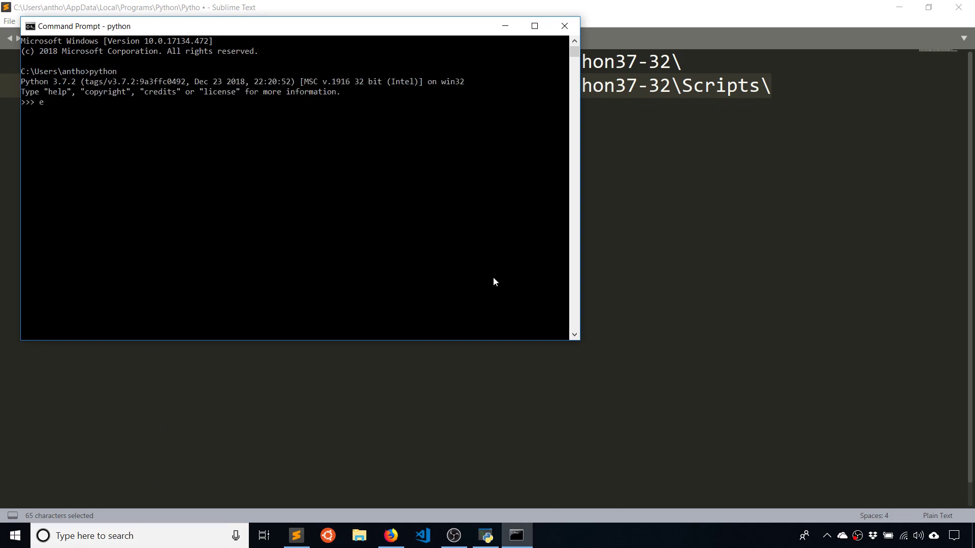
text(exit())
key(Return)
Step: Run pip, review its usage and command list, and move the console window lower
text(pip)
key(Return)
scroll(260, 227, up, 8)
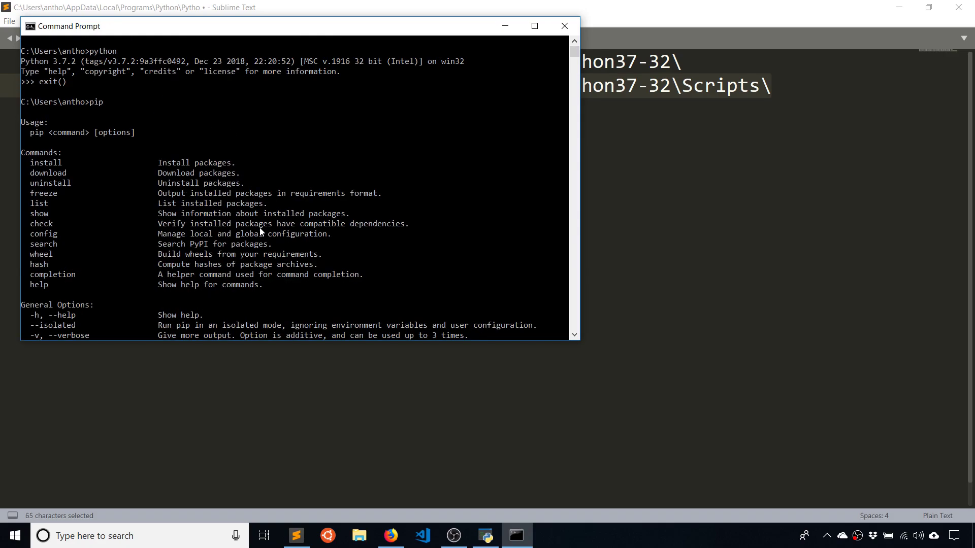
scroll(188, 213, down, 8)
scroll(185, 191, down, 7)
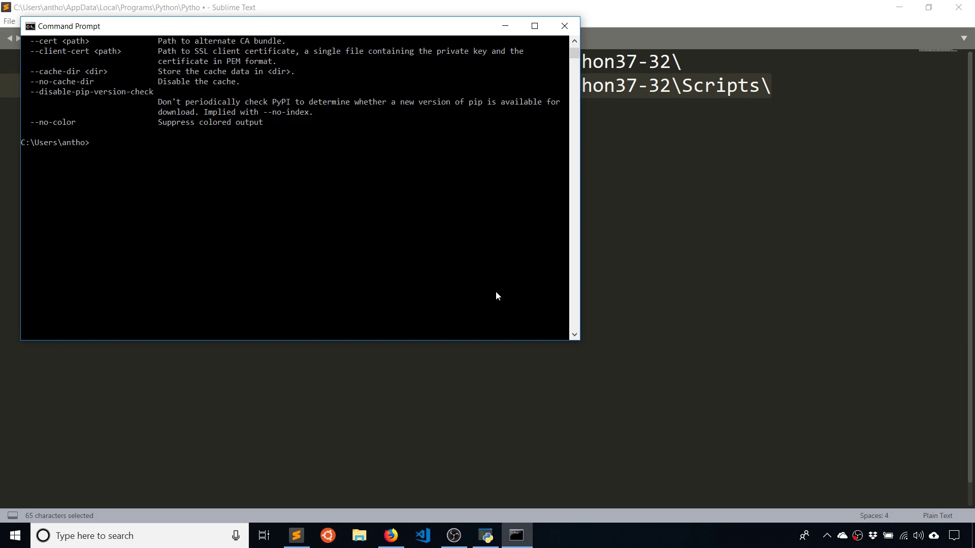
scroll(214, 227, up, 15)
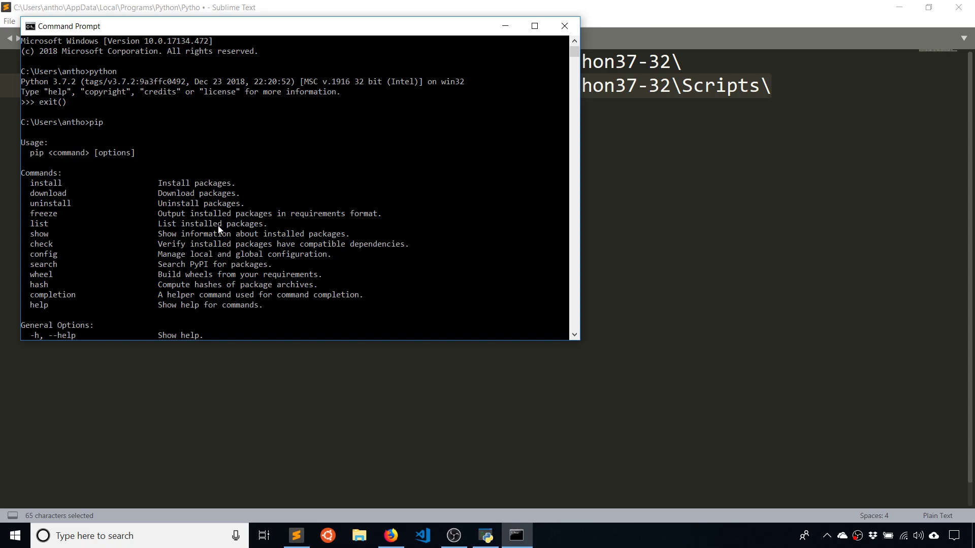
scroll(266, 233, down, 2)
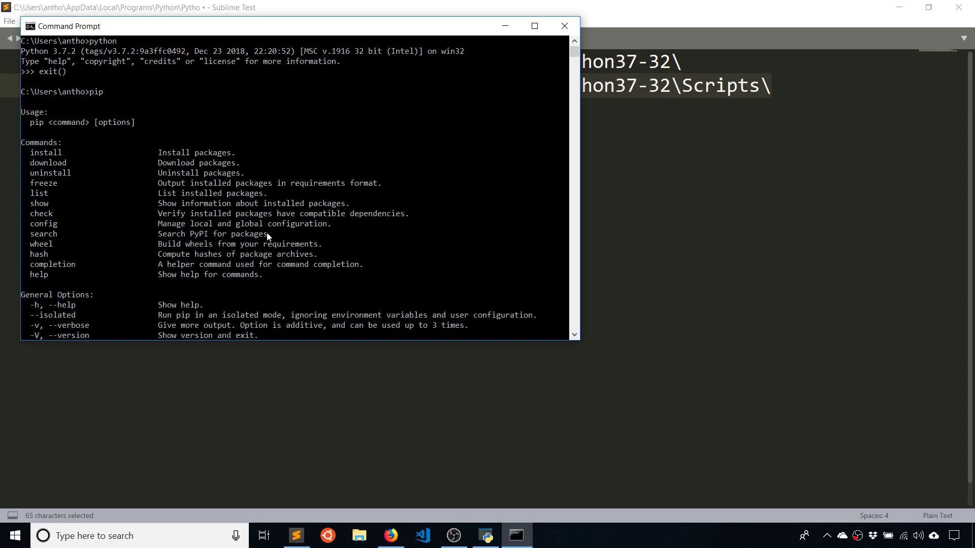
scroll(355, 228, up, 1)
drag(339, 31, 469, 126)
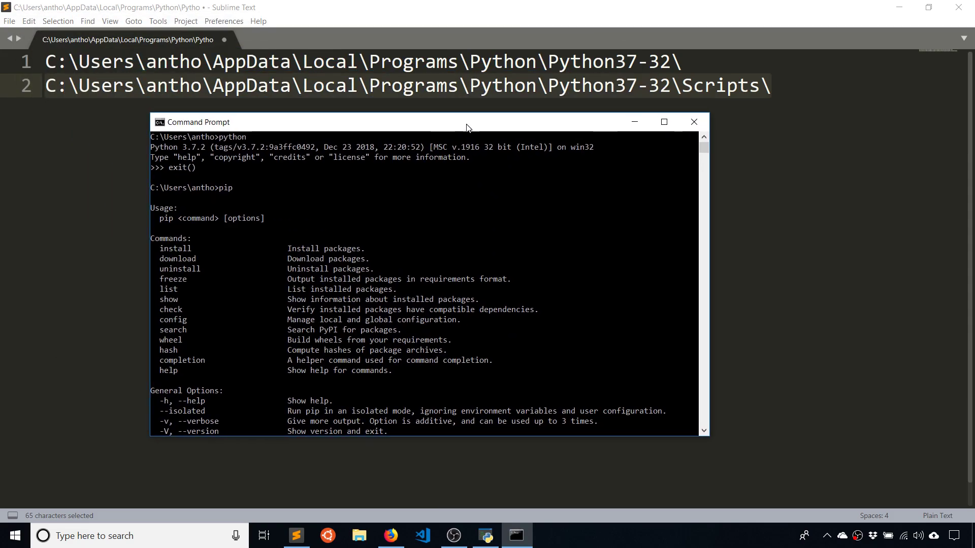